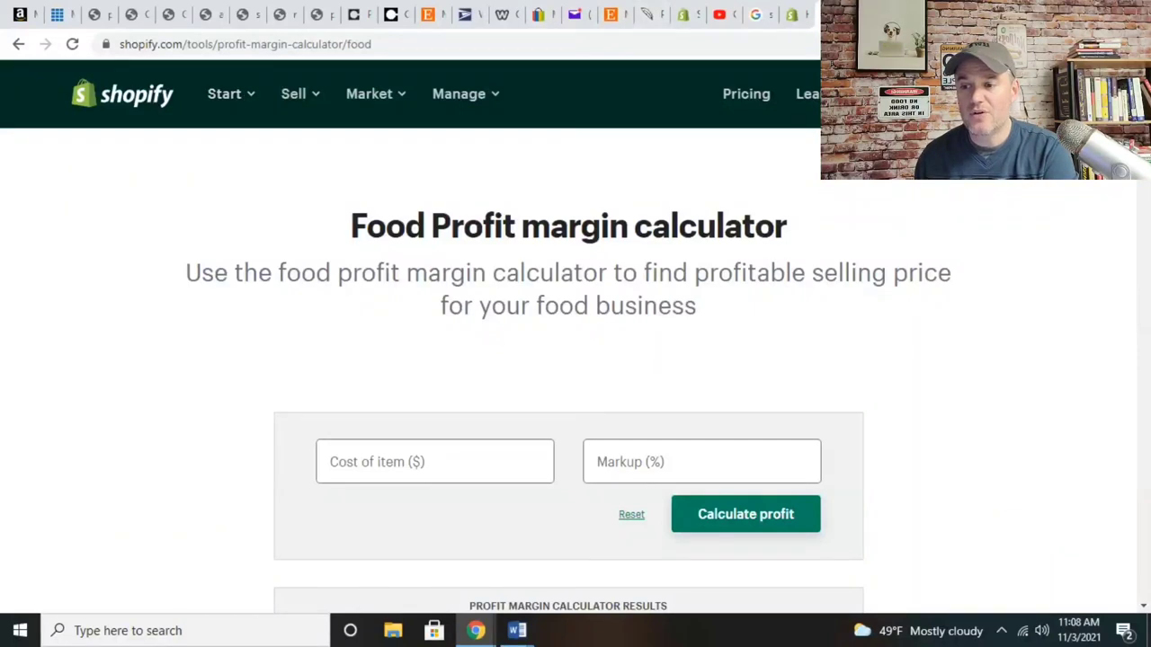
- Switch to the Shopify Sell Candy Online page and scroll through its pricing plans
click(788, 14)
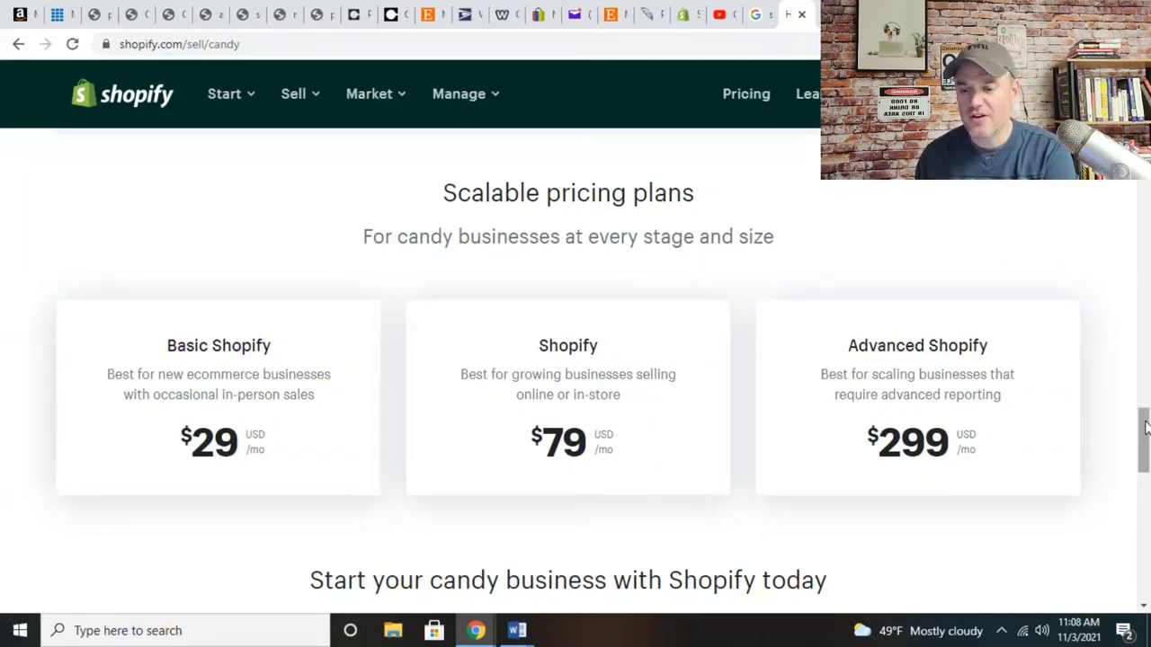
drag(1145, 428, 1145, 445)
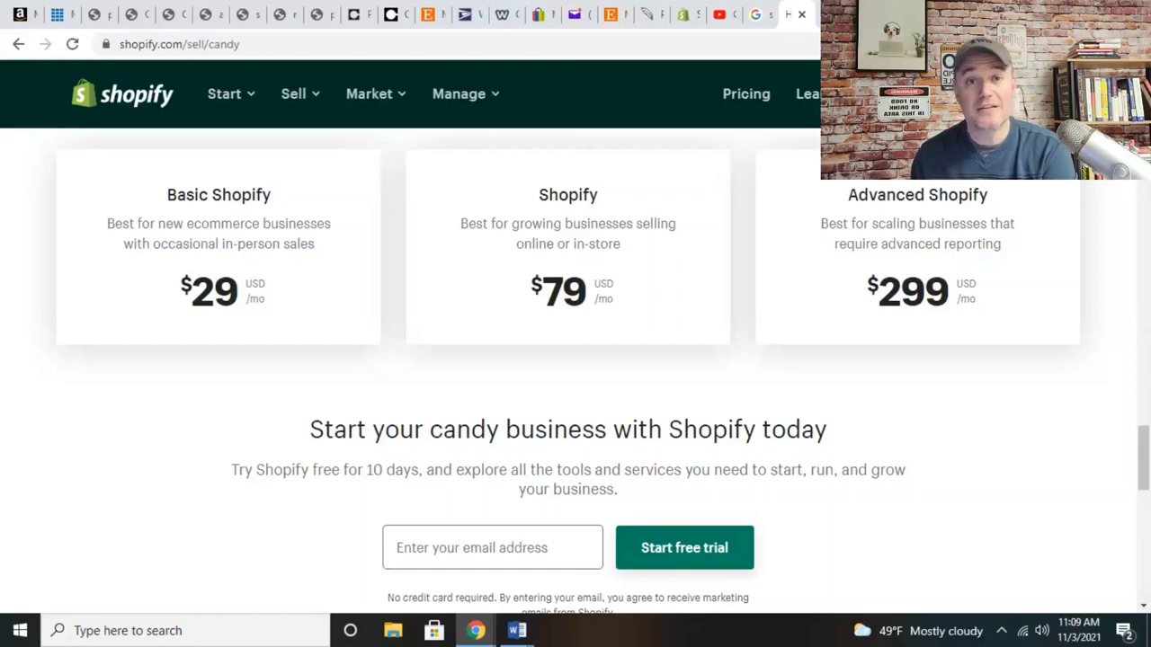
drag(1143, 468, 1144, 160)
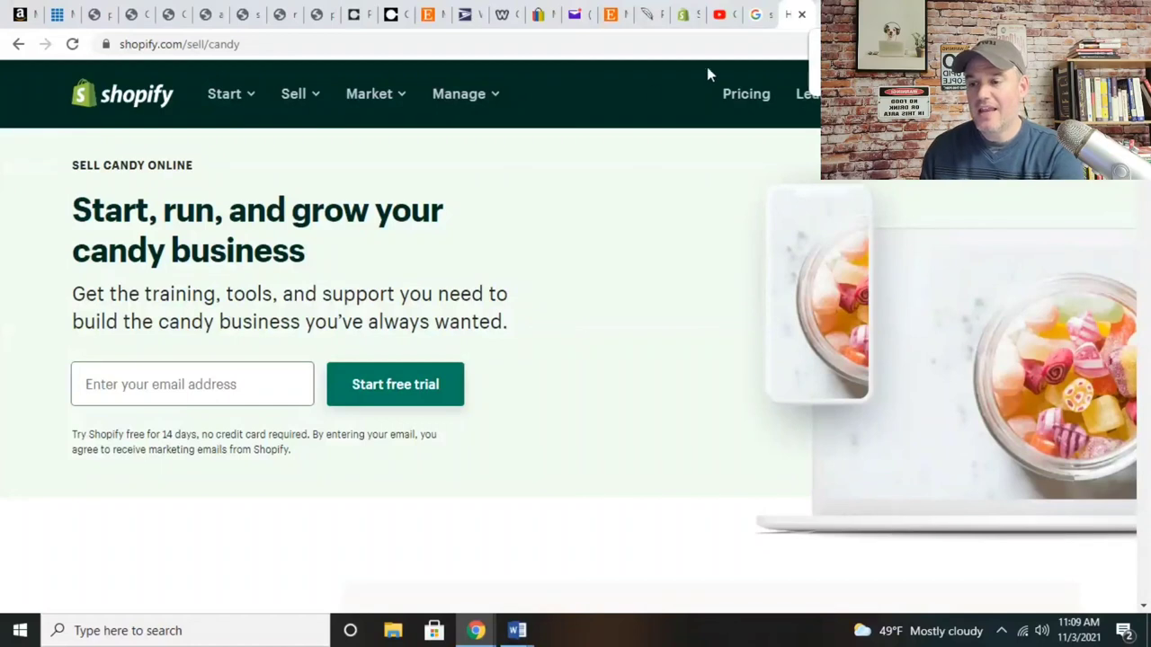
- Close the candy page to return to the food profit margin calculator
click(801, 15)
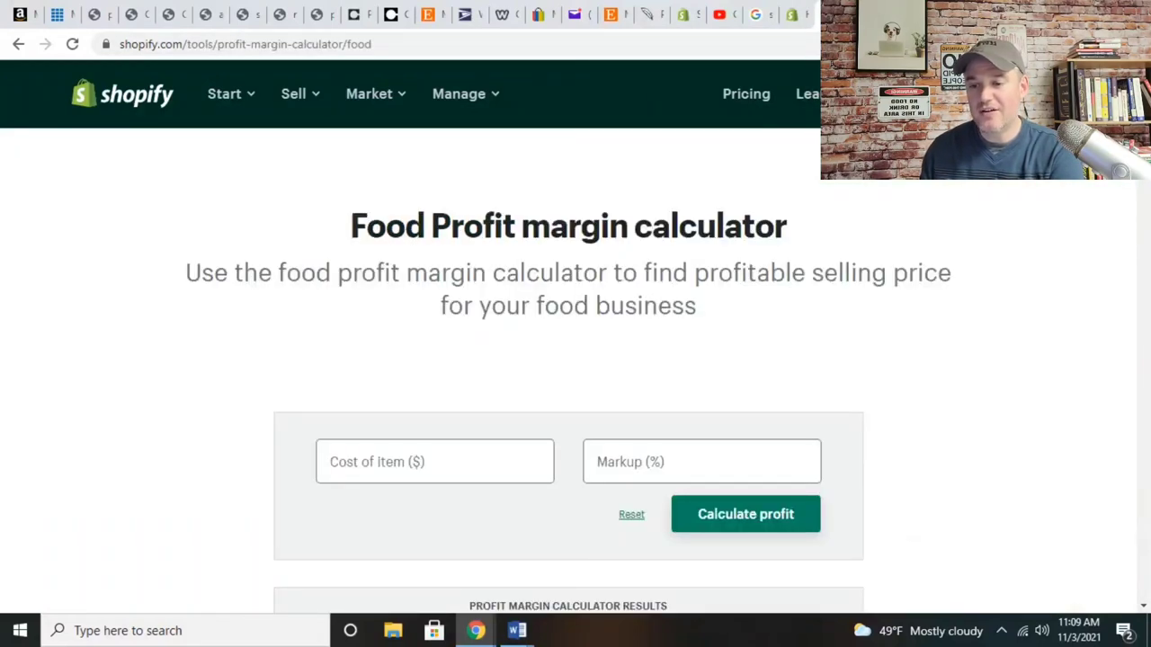
scroll(569, 404, down, 1)
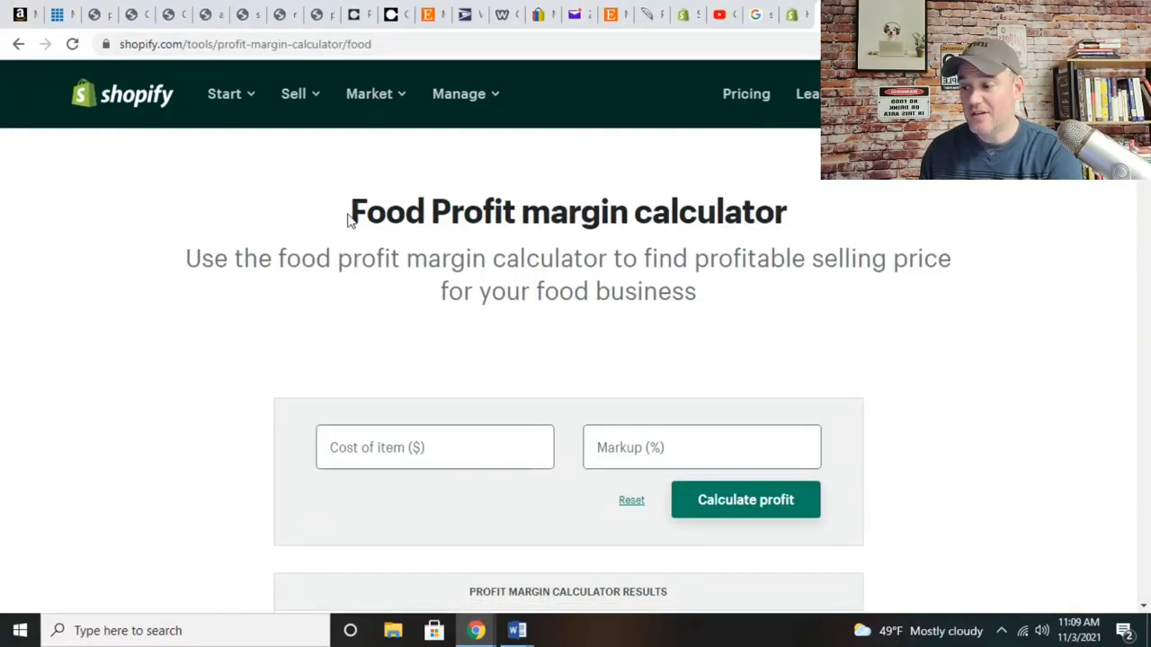
drag(351, 213, 845, 227)
click(846, 226)
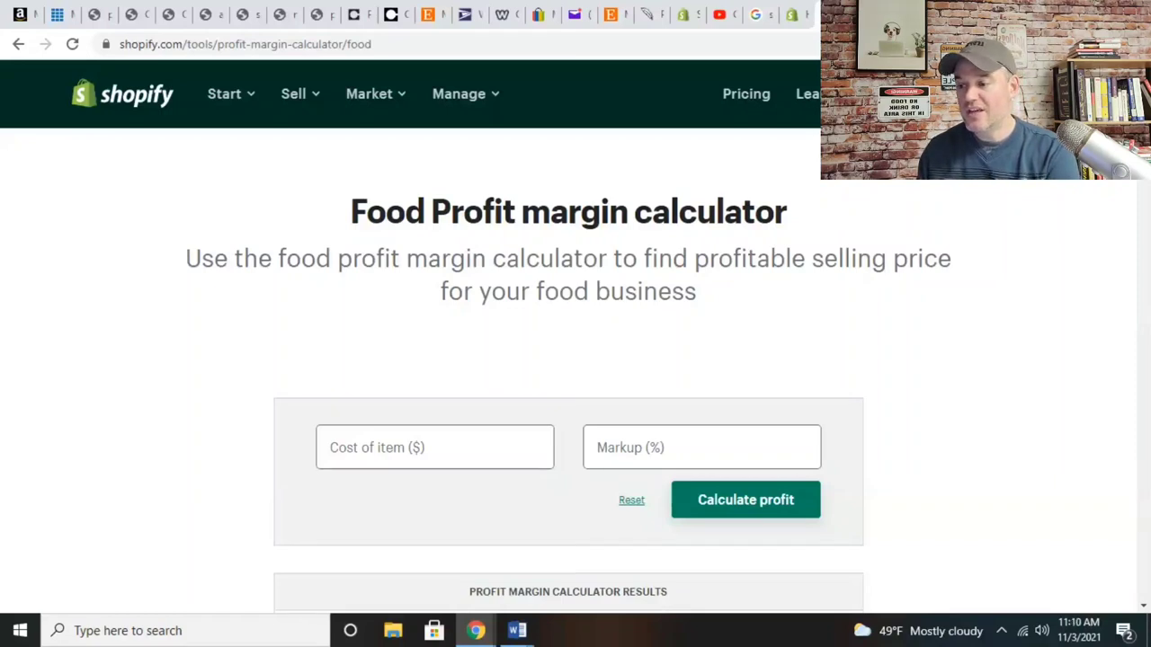
- Scroll to the blank results table and place the cursor in Cost of item
scroll(576, 360, down, 2)
scroll(569, 388, down, 2)
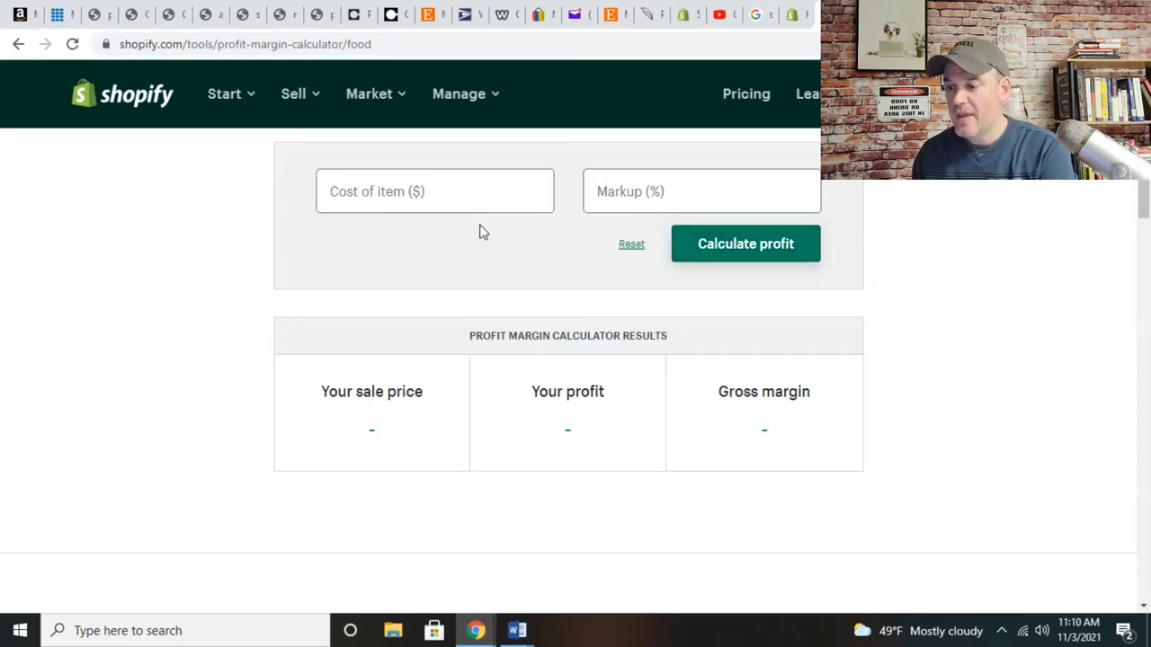
scroll(1143, 200, up, 1)
scroll(575, 360, up, 3)
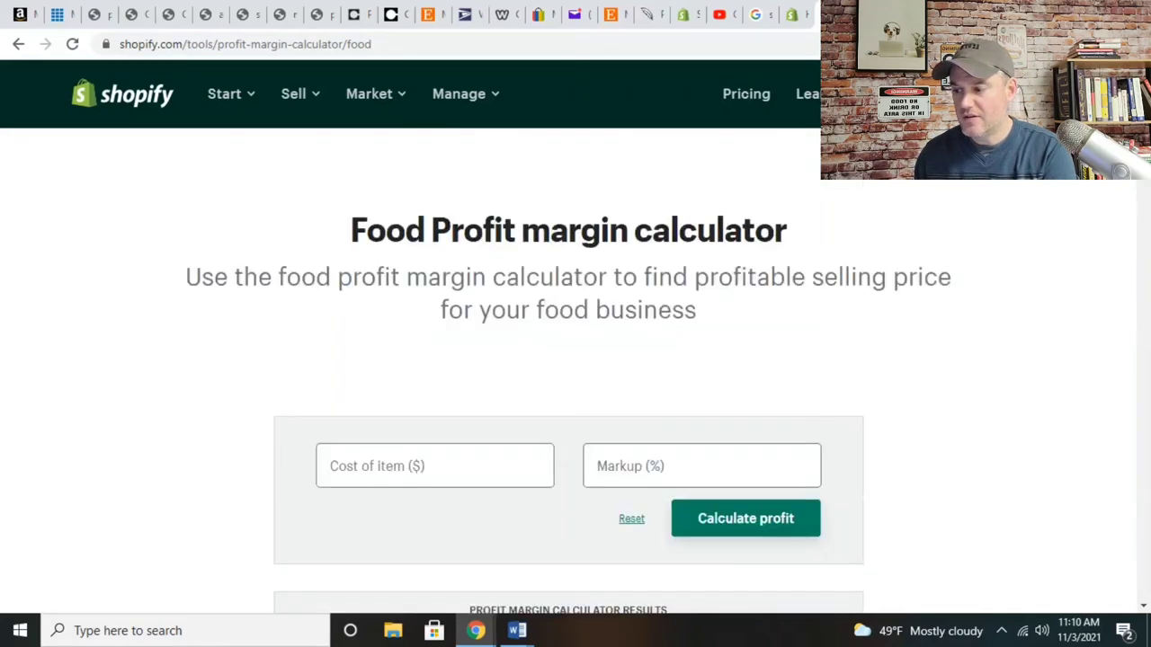
scroll(575, 359, down, 4)
click(439, 174)
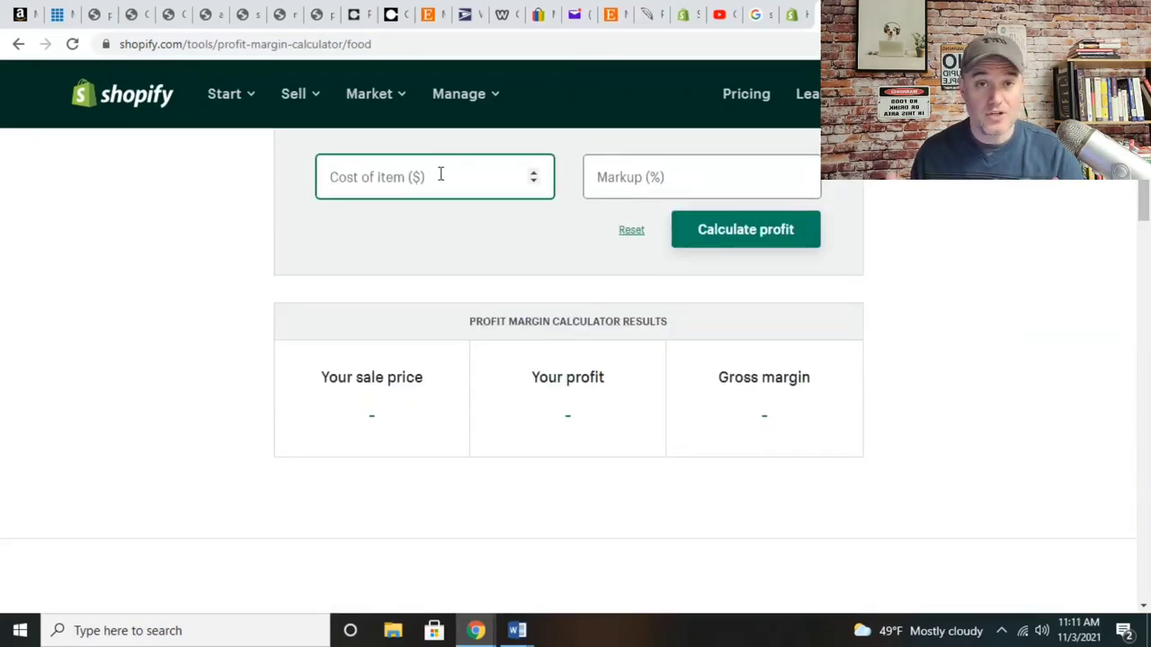
- Calculate a 5.00 cost at 50% markup, giving $7.50 sale price and $2.50 profit
text(5.00)
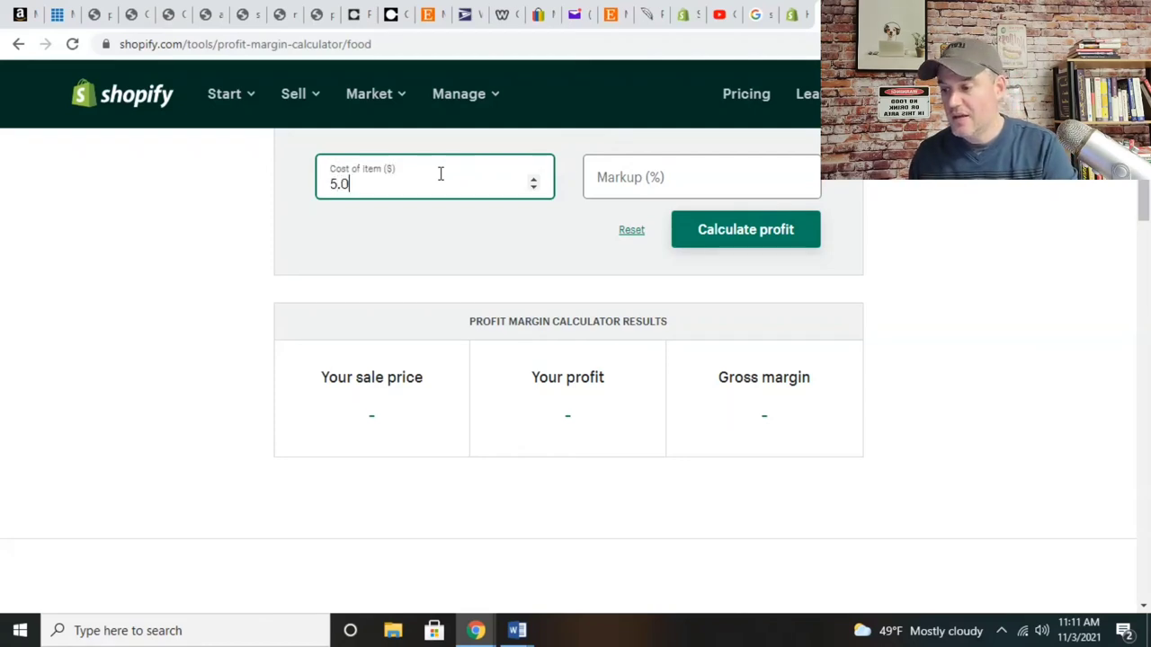
click(643, 168)
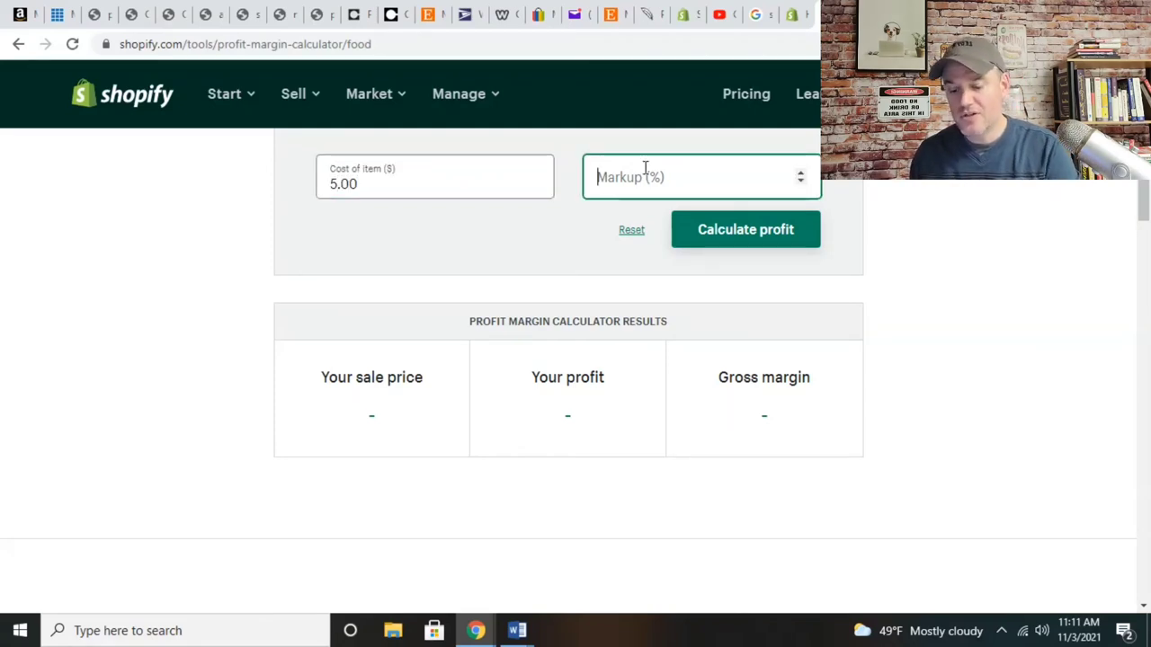
text(50)
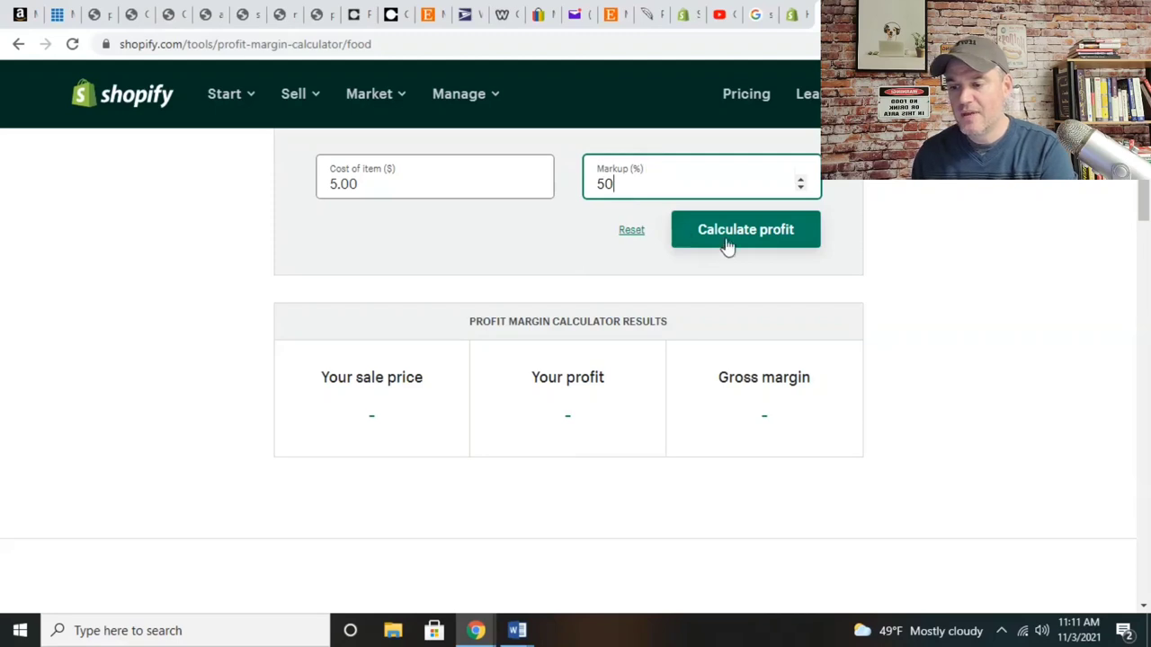
click(770, 243)
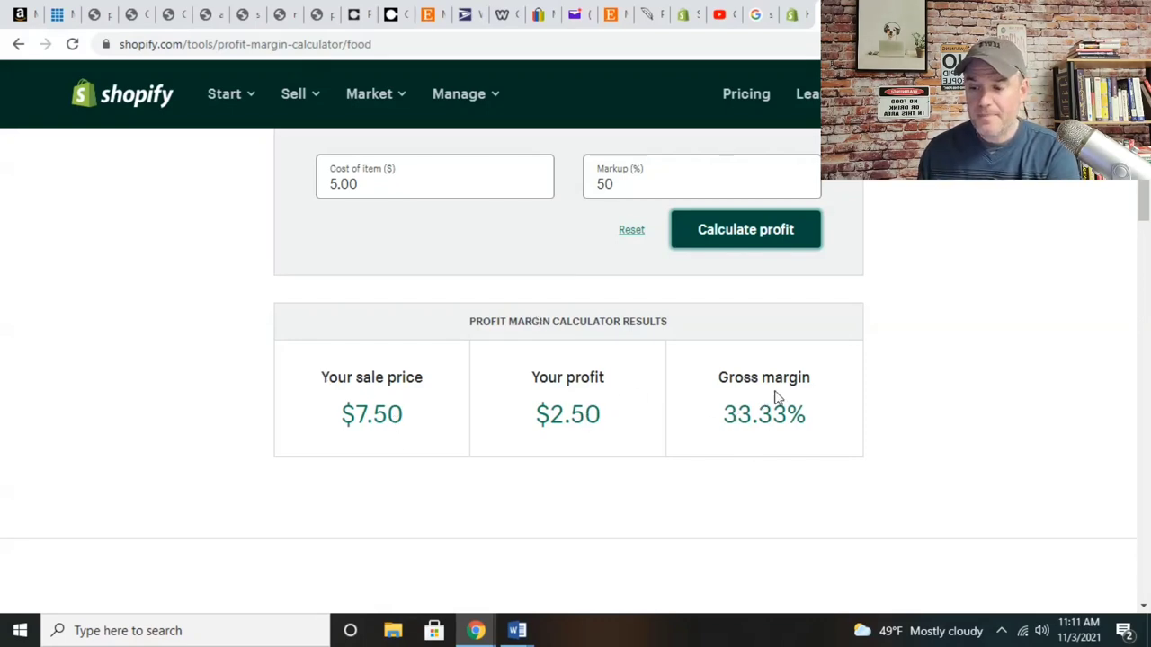
- Highlight the 33.33% gross margin result, then select the 5.00 cost value
drag(719, 372, 830, 396)
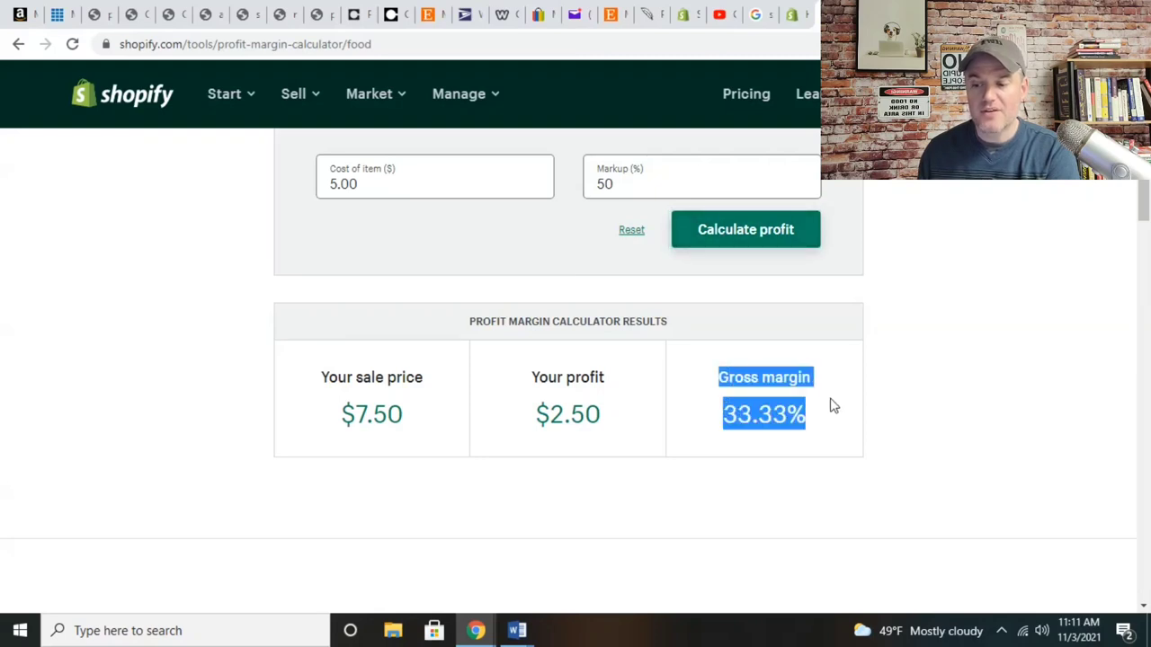
click(832, 406)
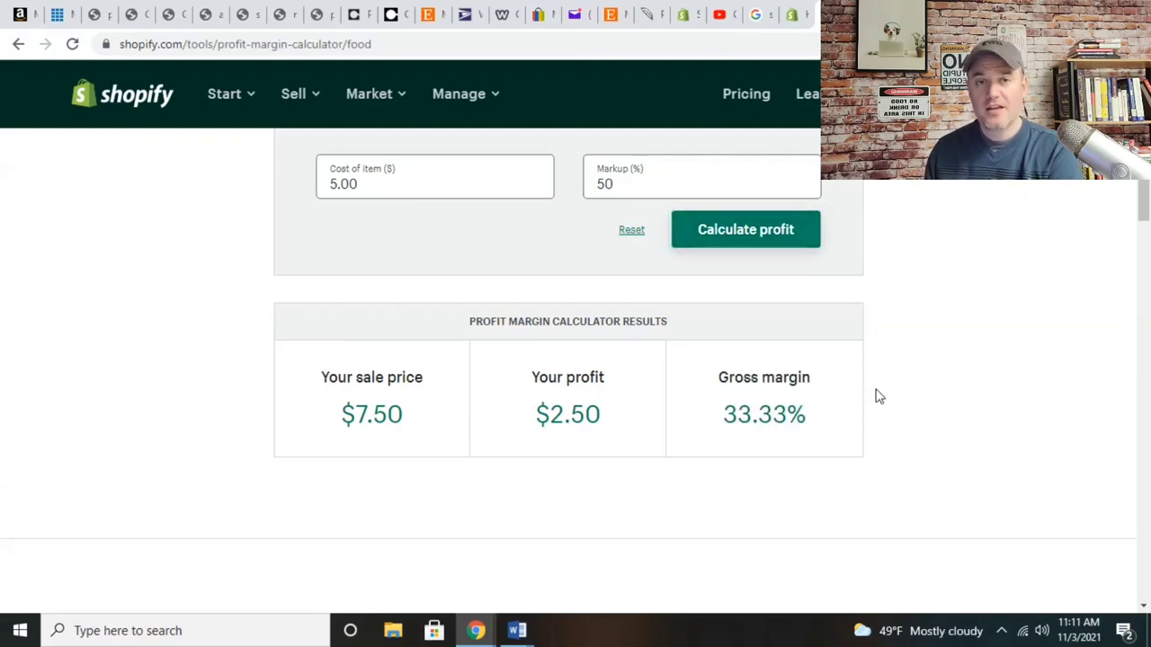
click(386, 186)
double_click(387, 185)
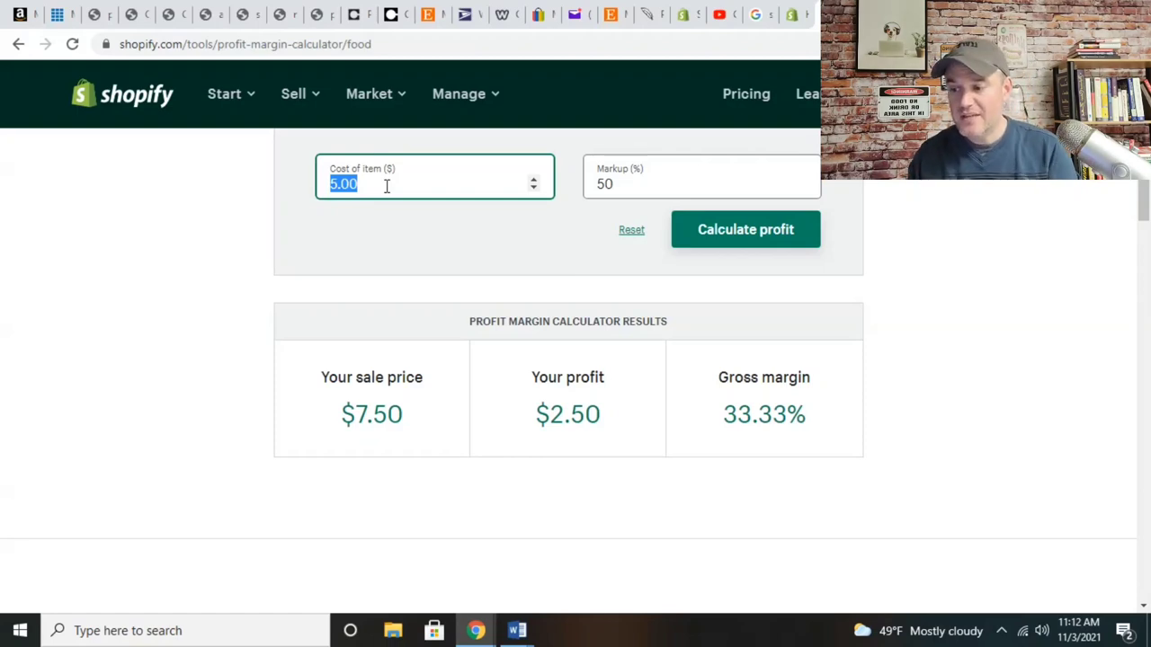
- Keep Cost of item at 5.00 and calculate the results for 100% markup
click(387, 184)
double_click(387, 183)
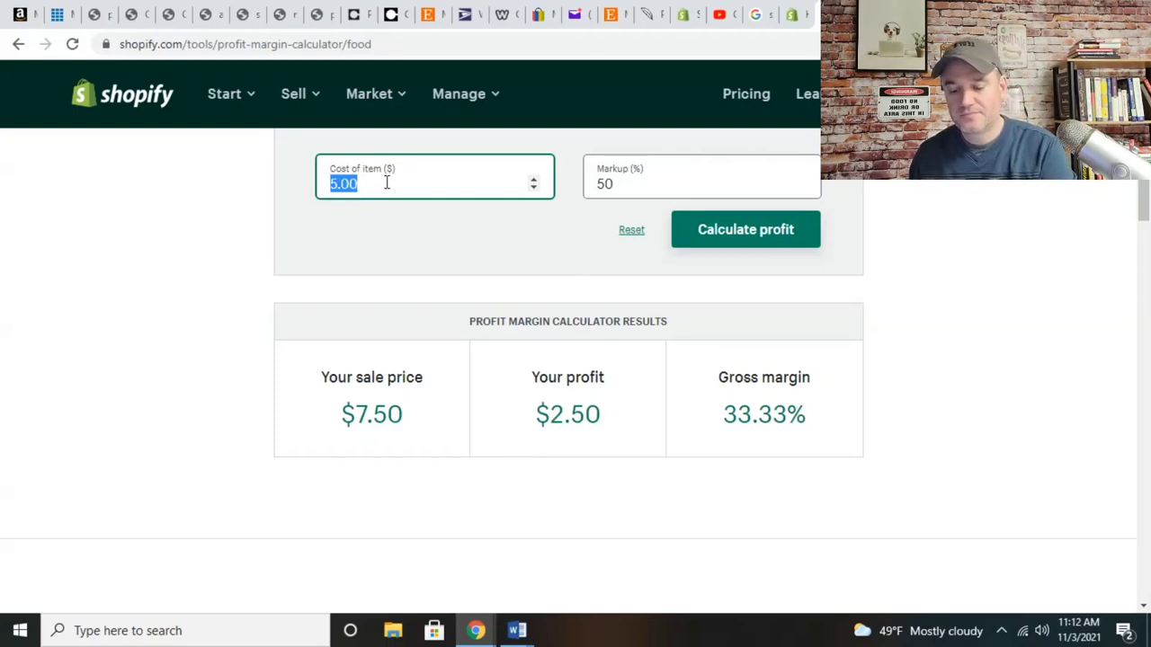
text(35.00)
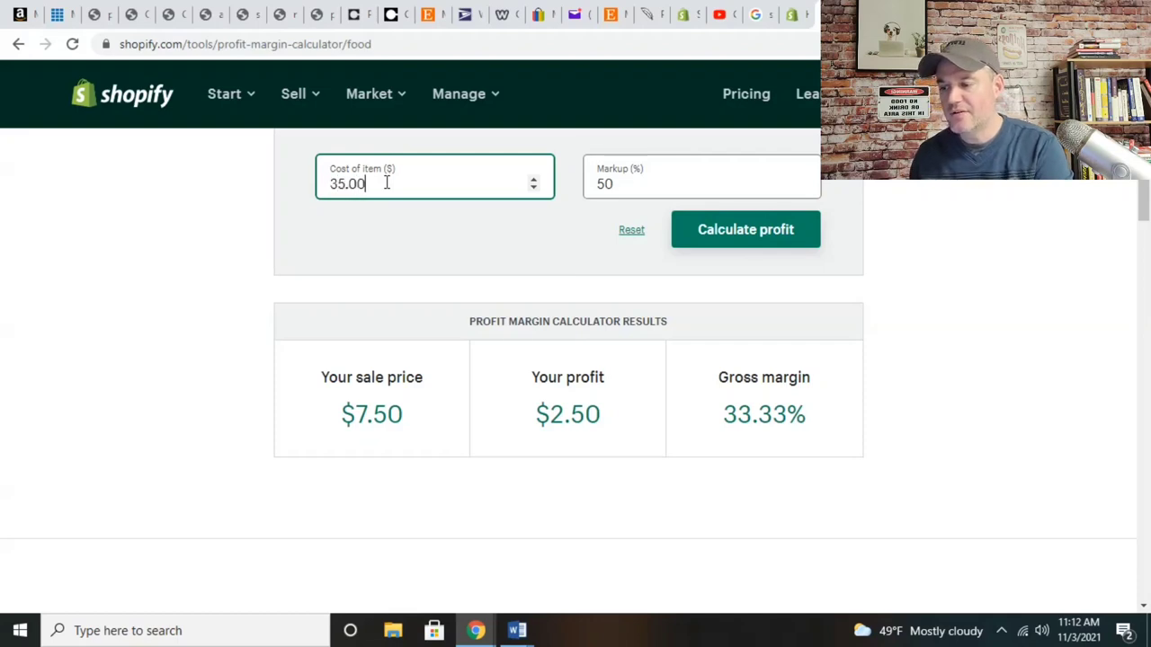
key(BackSpace)
key(BackSpace)
key(BackSpace)
key(BackSpace)
key(BackSpace)
text(5.00)
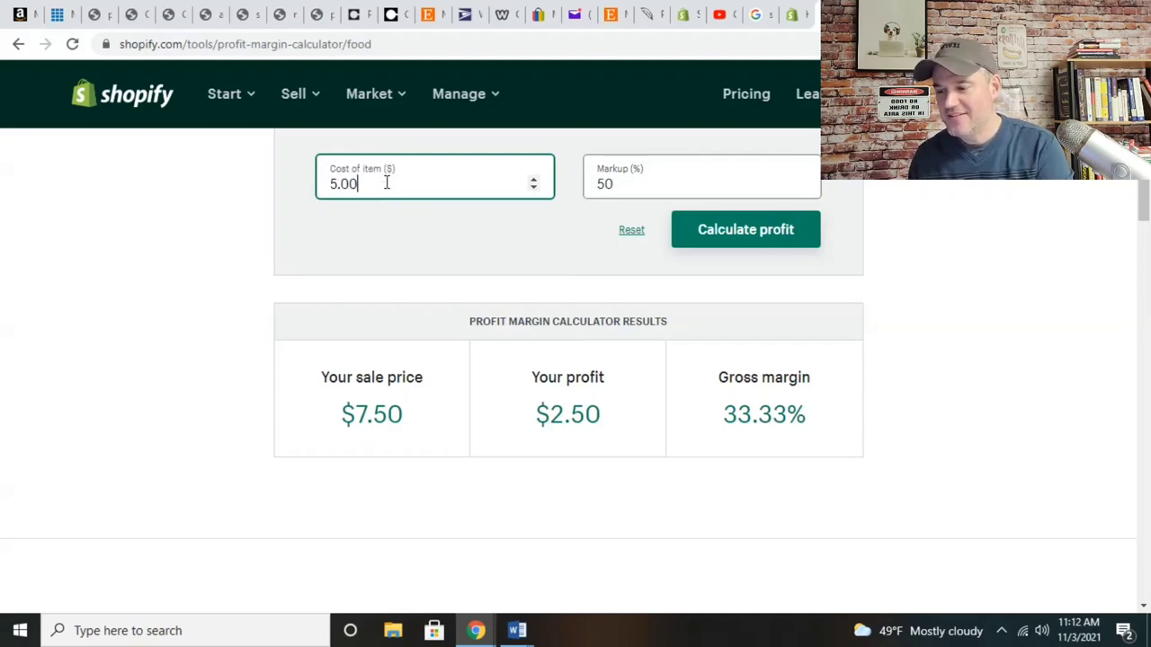
click(622, 184)
double_click(621, 184)
text(100)
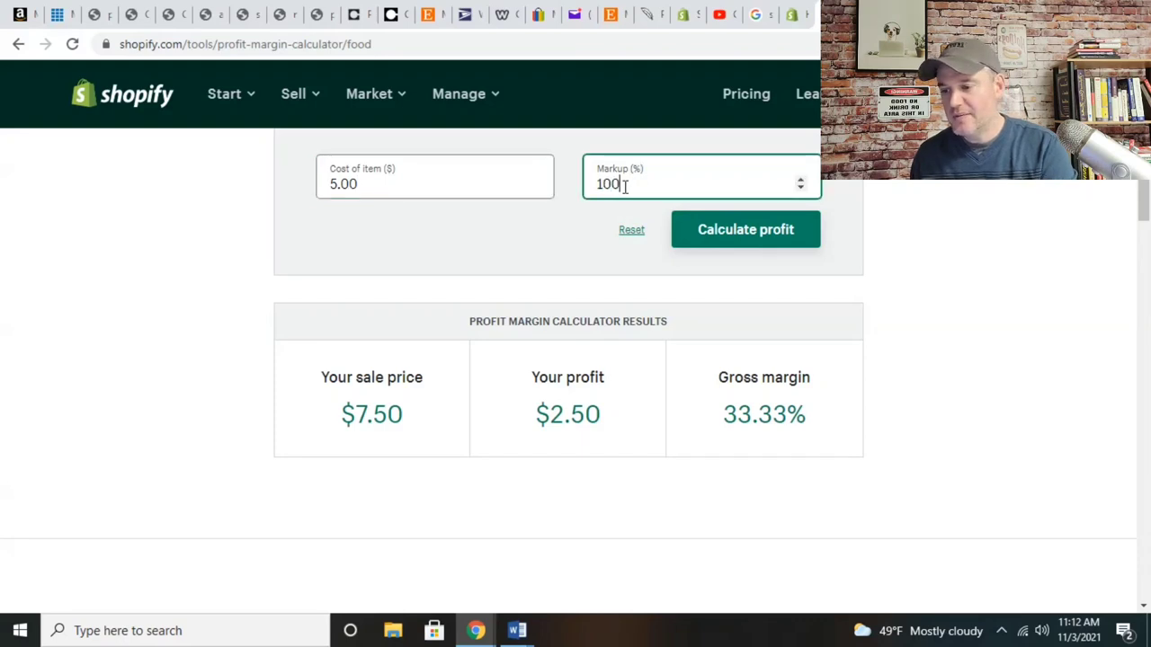
click(779, 241)
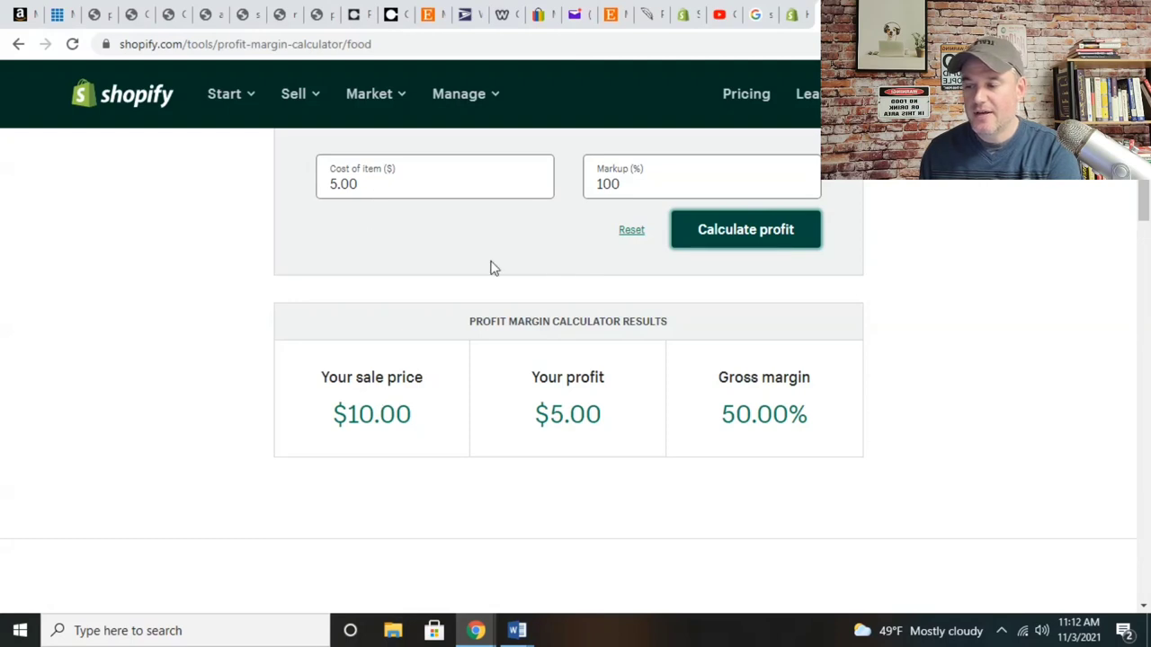
- Recalculate with markup 300% ($20.00 sale price, 75.00% margin), then 500%
double_click(626, 183)
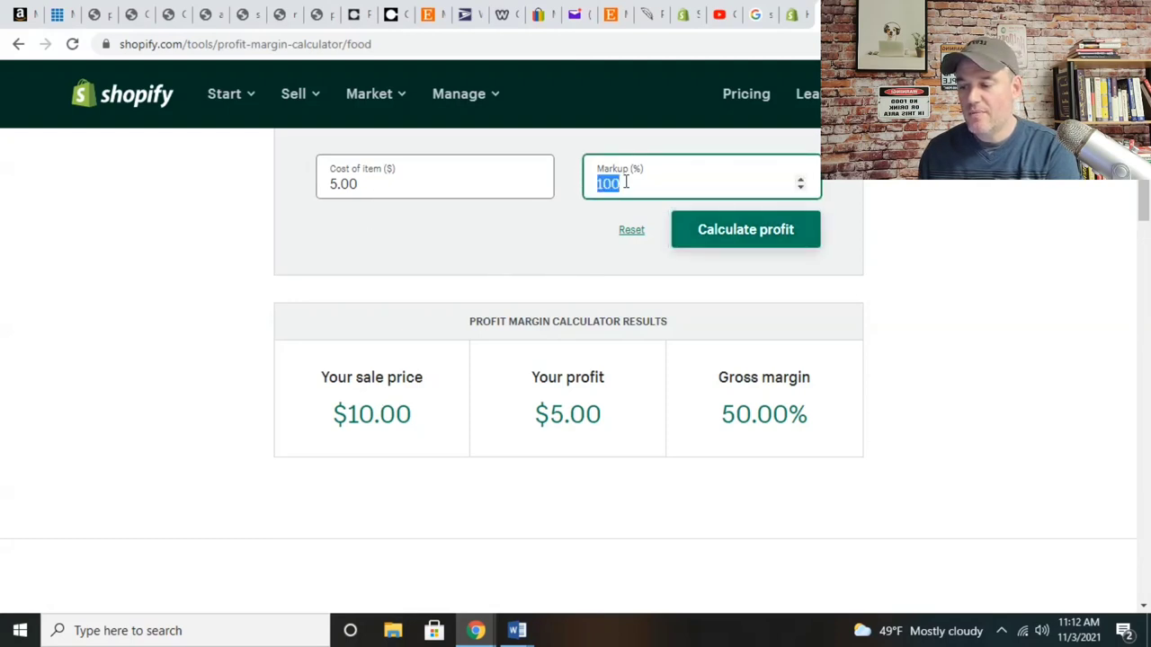
text(300)
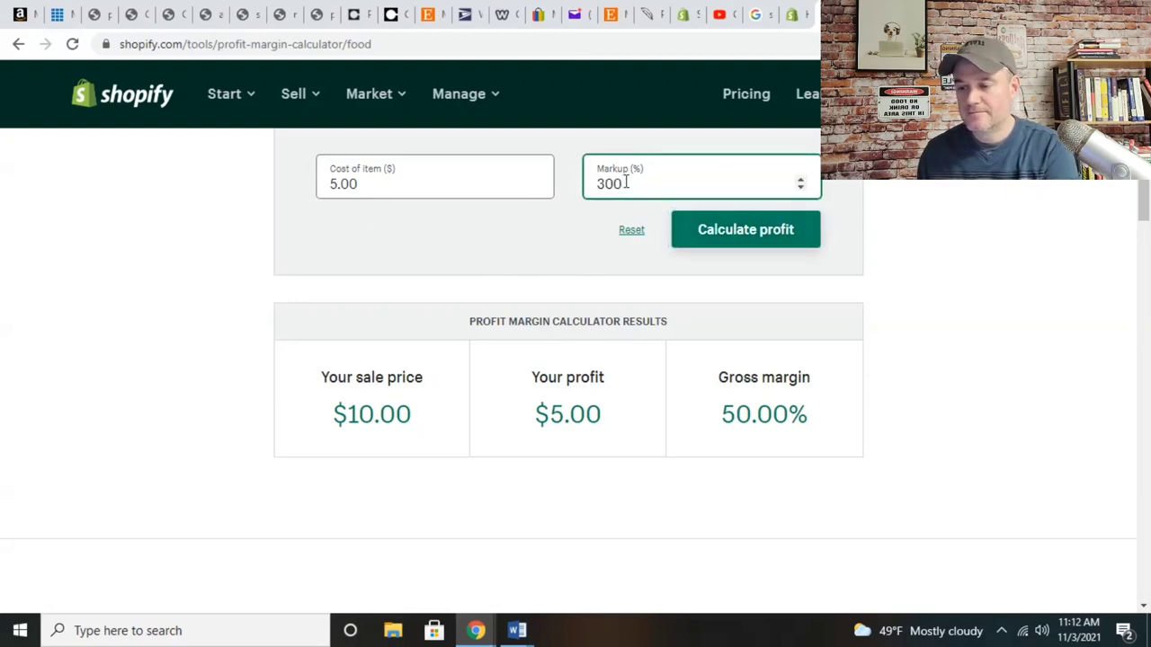
click(719, 226)
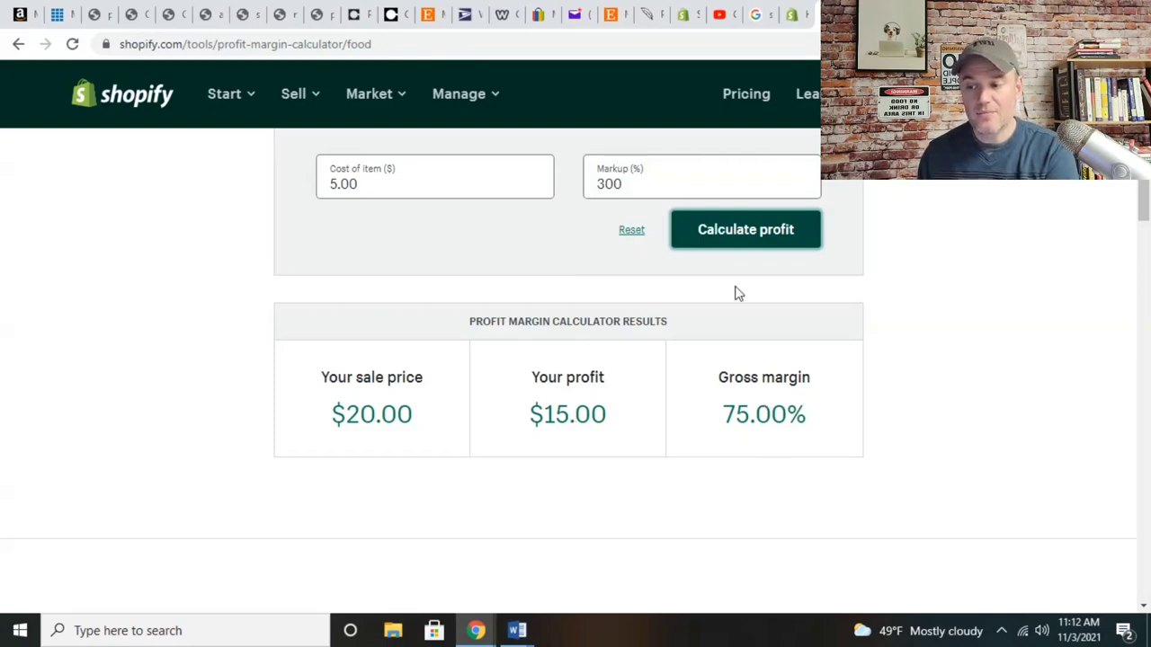
double_click(632, 185)
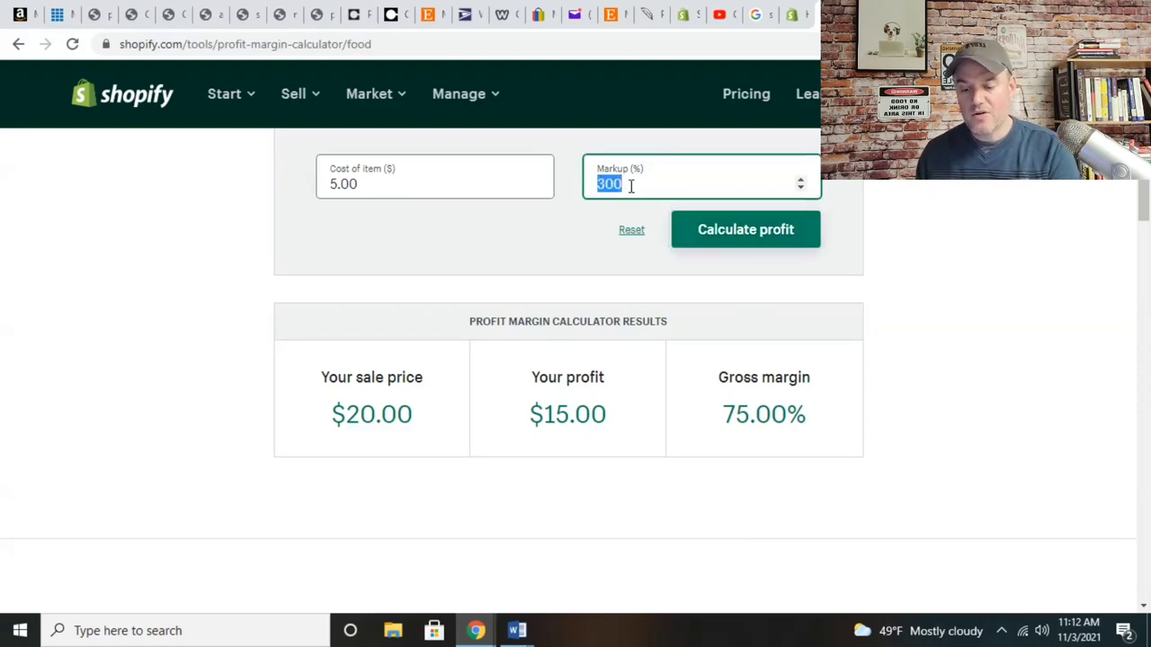
text(500)
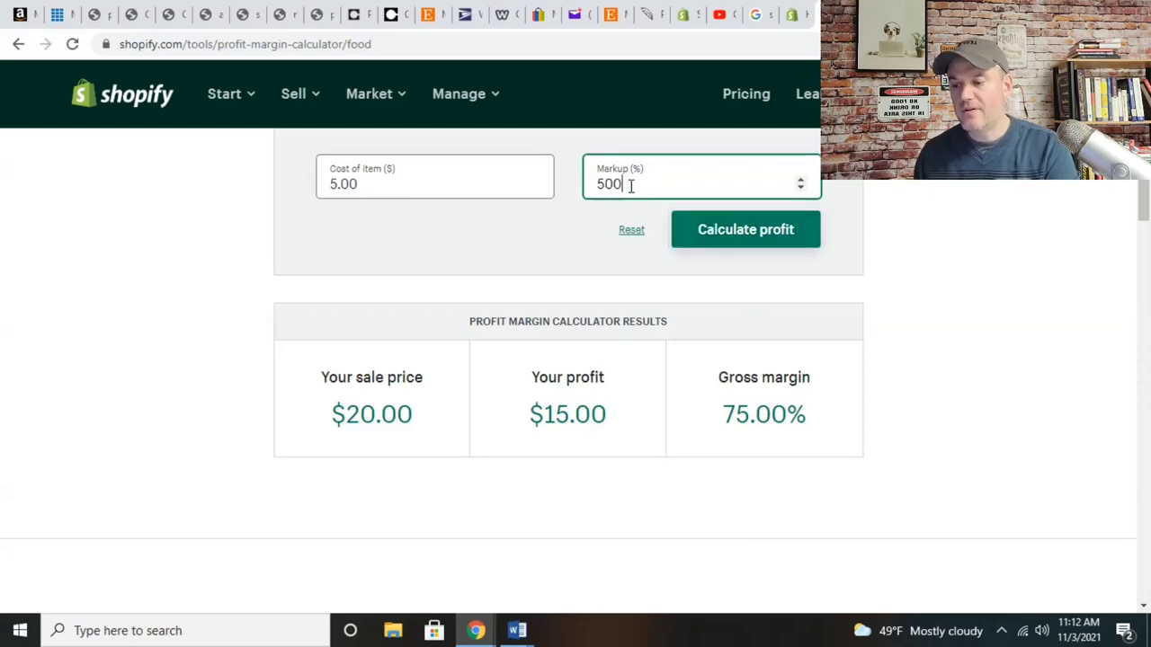
click(779, 232)
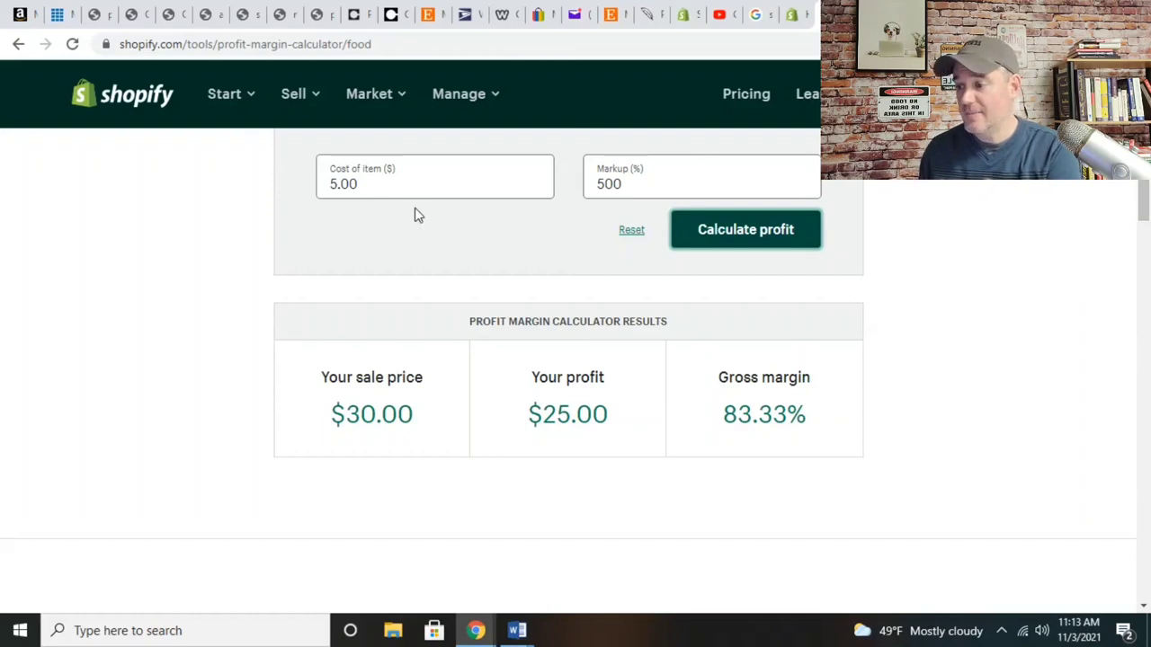
- Change Cost of item to 2.50 and recalculate at 500% markup
double_click(368, 184)
text(2.50)
click(645, 184)
click(759, 229)
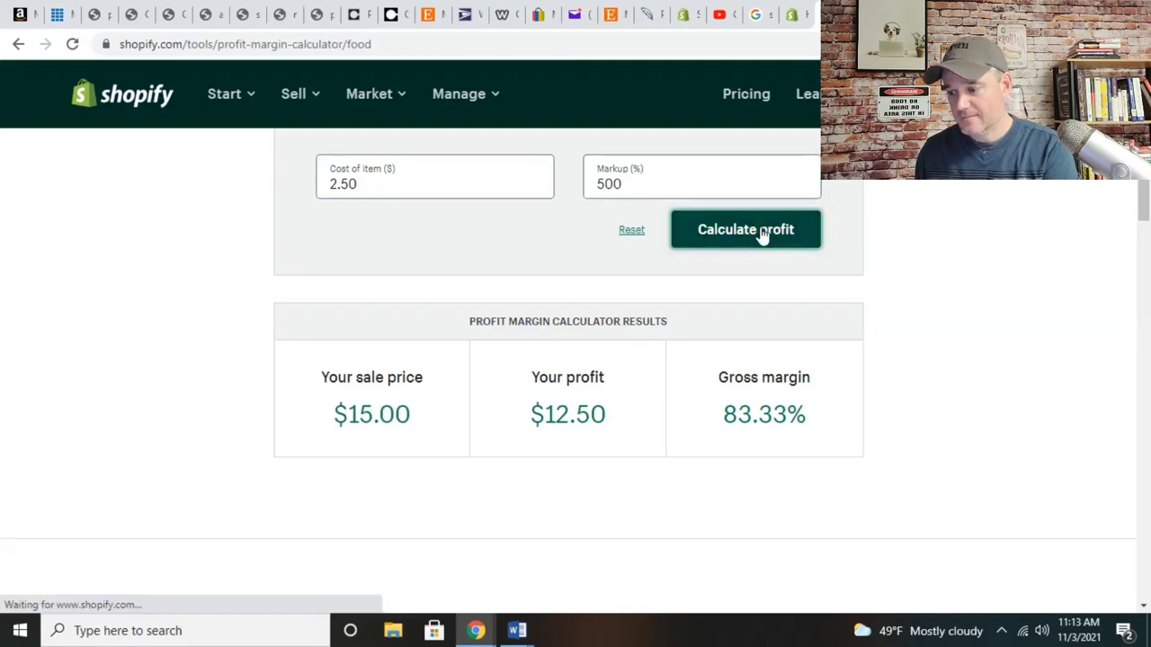
- Recalculate at 700% then 800% markup, reaching $22.50 sale price and 88.89% margin
double_click(671, 184)
text(700)
click(710, 230)
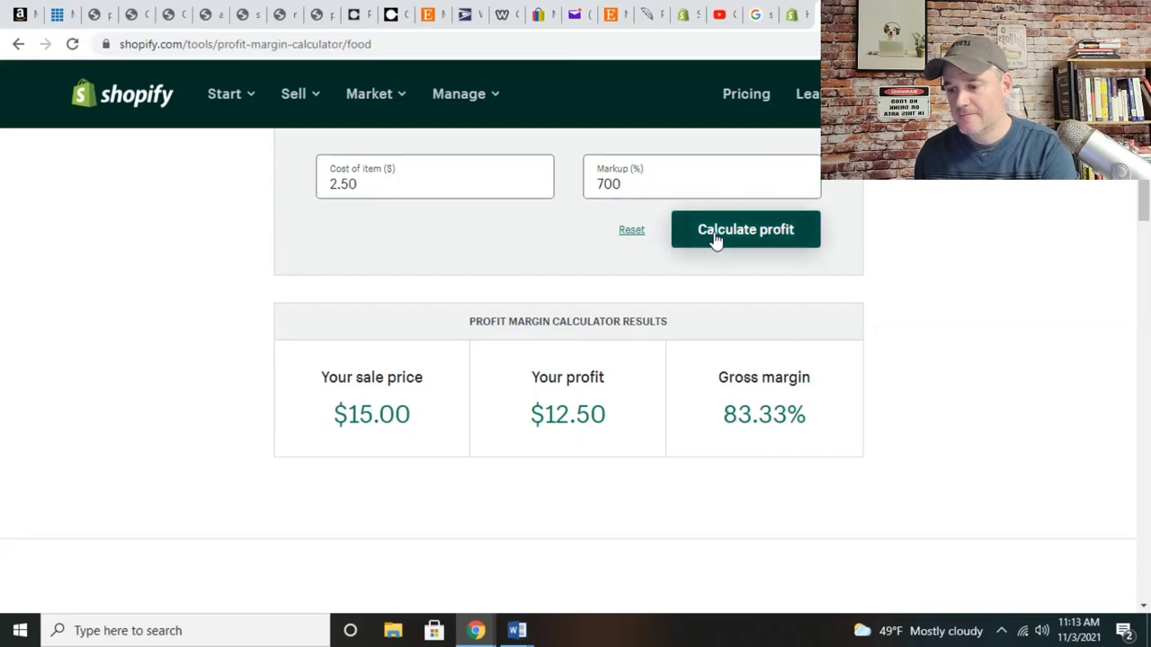
double_click(636, 183)
text(800)
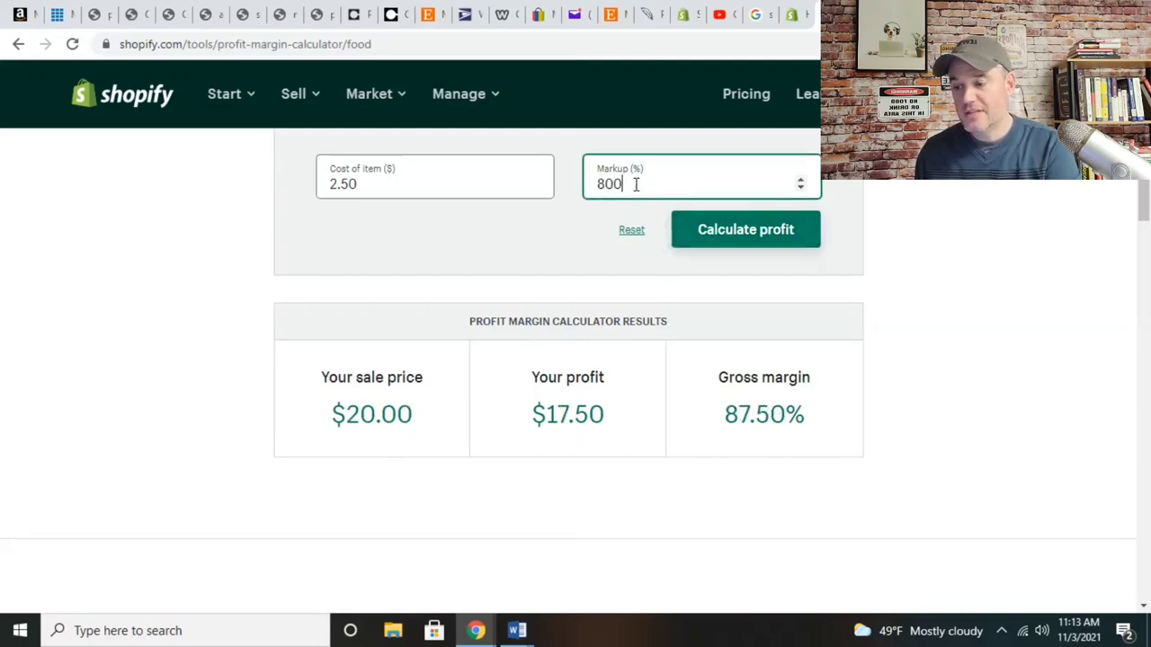
click(735, 239)
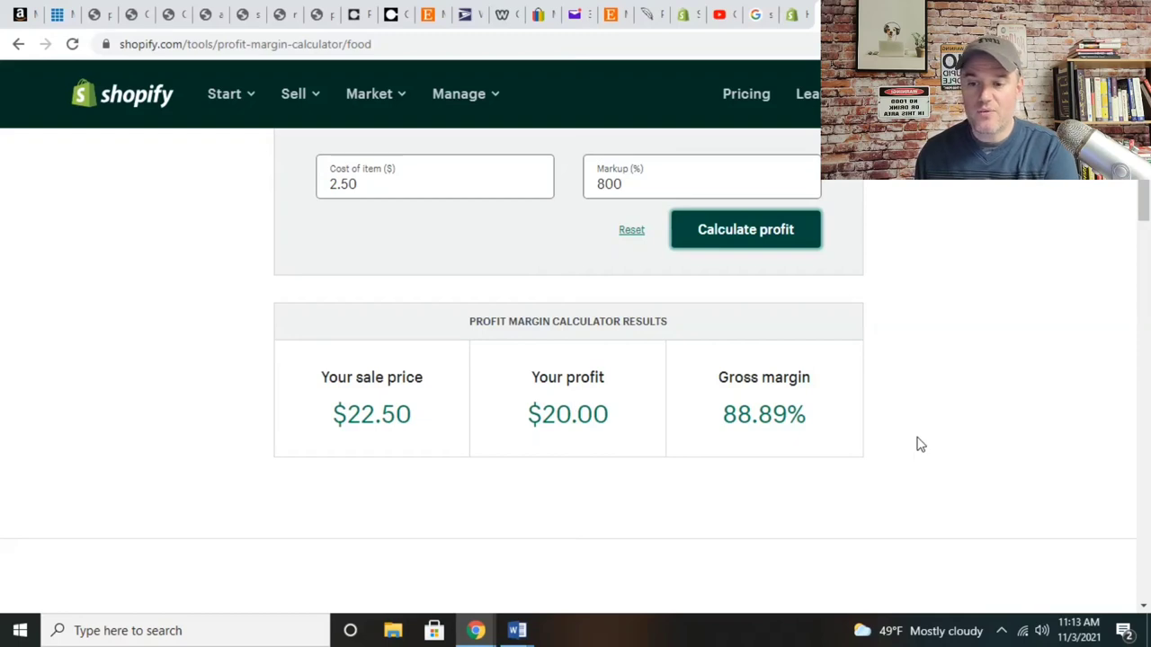
scroll(568, 359, up, 3)
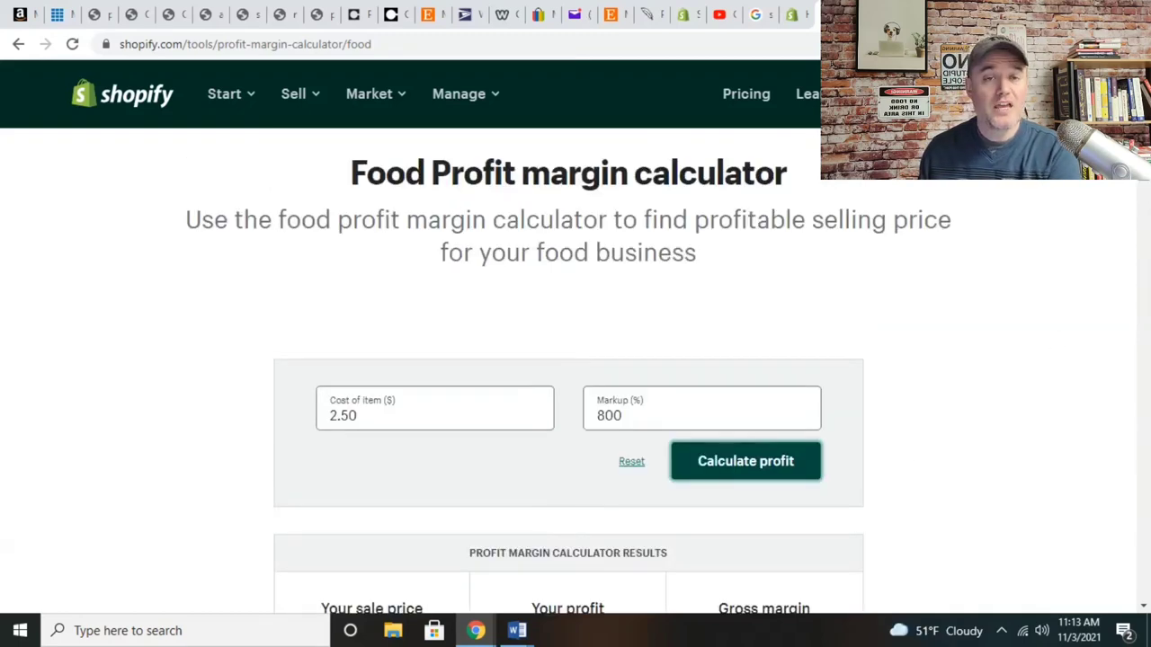